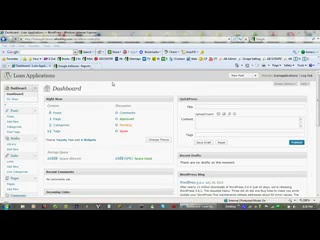
Open Loan Applications' Easy AdSense settings page, then view the Google AdSense reports tab
left_click(40, 10)
left_click(14, 10)
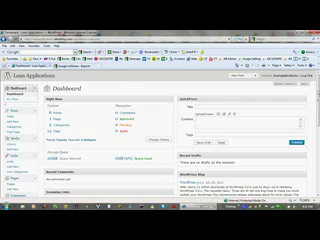
scroll(110, 133, "down", 5)
scroll(110, 133, "down", 5)
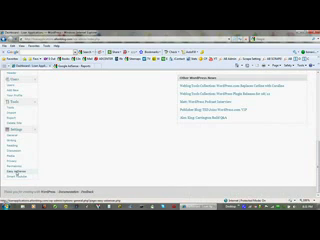
left_click(10, 174)
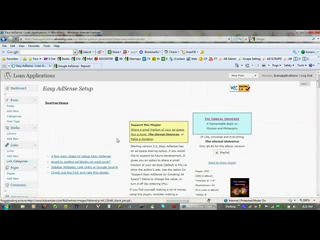
left_click(317, 105)
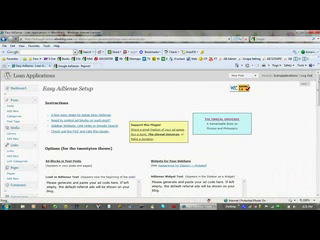
scroll(160, 150, "down", 3)
scroll(160, 150, "up", 3)
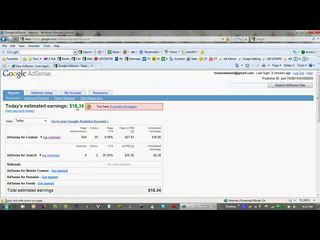
Go to AdSense Setup, answering Yes to show only securely delivered content
double_click(77, 106)
left_click(77, 106)
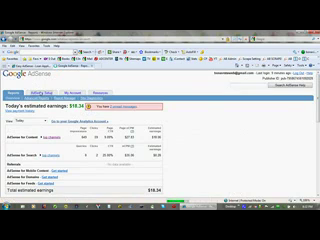
left_click(45, 93)
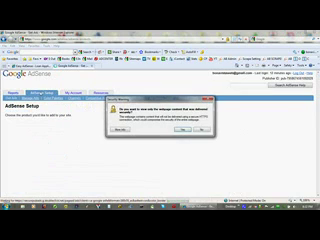
left_click(183, 131)
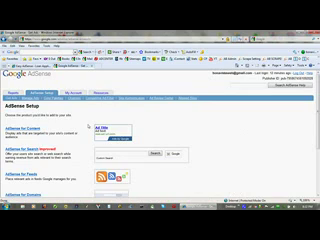
Start an AdSense for Content unit, choose the Ad unit type, and continue
left_click(27, 128)
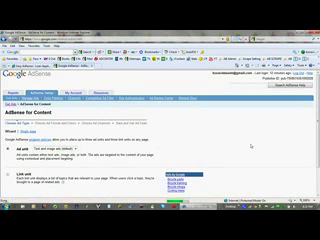
scroll(95, 118, "down", 2)
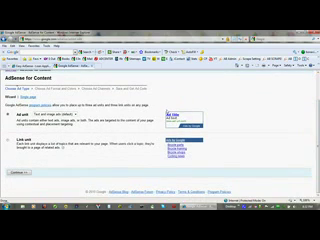
left_click(77, 115)
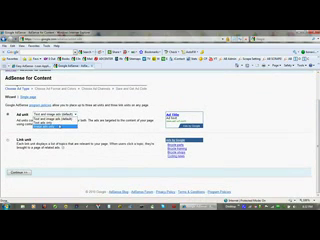
left_click(50, 126)
left_click(72, 158)
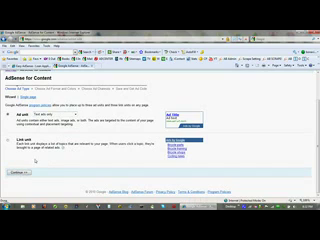
left_click(18, 173)
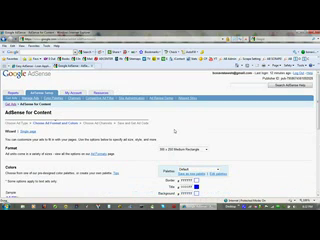
scroll(291, 110, "down", 3)
scroll(291, 110, "down", 1)
scroll(291, 110, "up", 1)
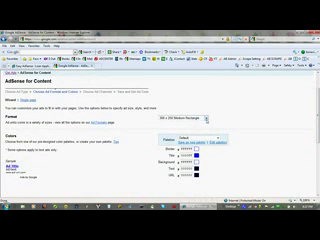
Set the ad format to 300 x 250 Medium Rectangle with the Default Google palette
left_click(206, 119)
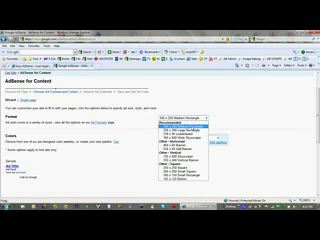
left_click(185, 123)
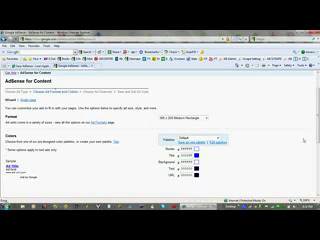
scroll(304, 140, "down", 3)
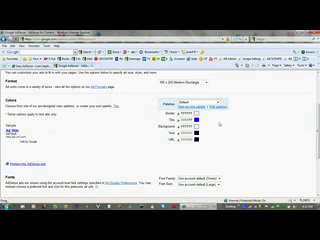
left_click(219, 102)
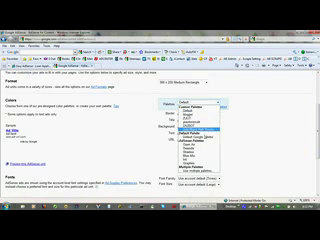
left_click(200, 133)
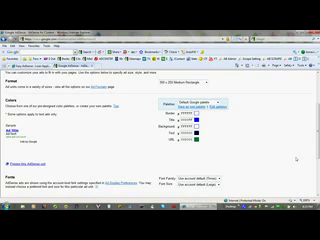
scroll(296, 158, "down", 3)
scroll(296, 158, "down", 3)
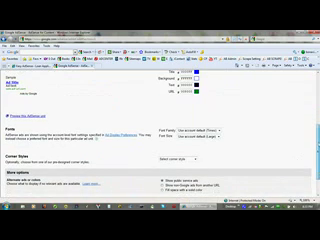
Set the ad font to Arial at Medium size and continue to channels
left_click(205, 130)
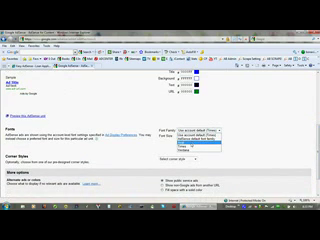
left_click(203, 143)
left_click(197, 135)
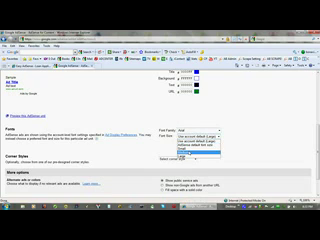
left_click(186, 153)
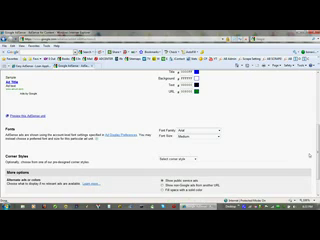
scroll(309, 155, "down", 3)
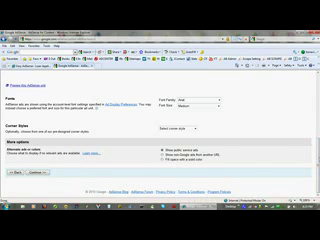
scroll(250, 160, "up", 3)
scroll(250, 160, "up", 3)
scroll(251, 162, "down", 3)
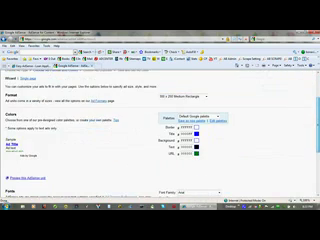
scroll(251, 162, "down", 3)
scroll(251, 162, "down", 3)
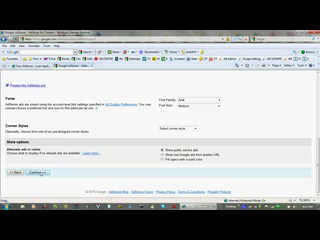
left_click(40, 173)
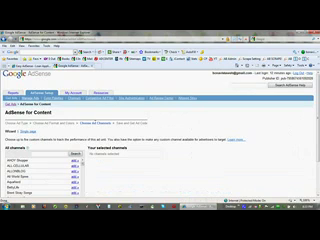
scroll(42, 173, "down", 3)
scroll(142, 122, "down", 2)
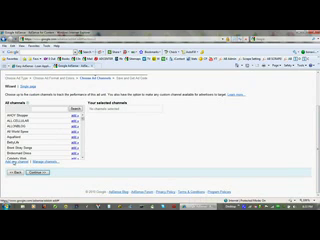
Start a new custom channel, temporarily allowing the site's blocked scripted pop-up windows
left_click(14, 161)
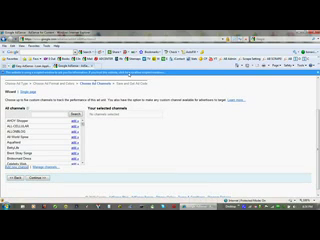
left_click(128, 73)
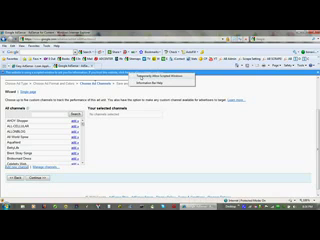
left_click(155, 76)
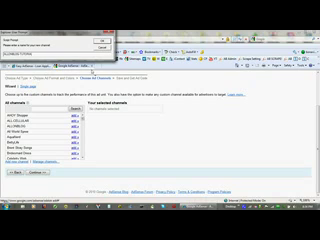
Name the channel ALLISMBLOG.TUTORIAL, add it to the unit, and continue to naming
double_click(20, 52)
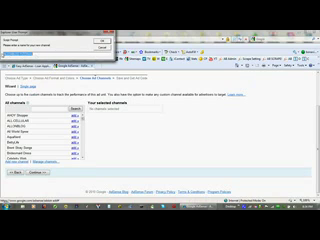
type("2012")
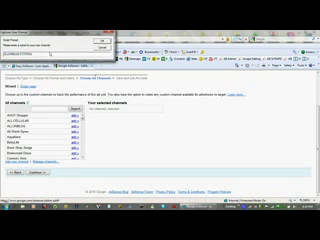
left_click(104, 38)
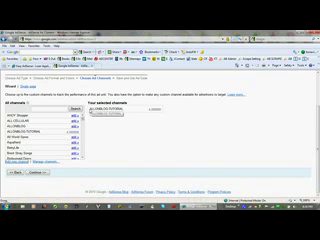
double_click(105, 108)
left_click(94, 137)
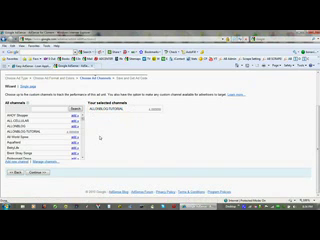
left_click(40, 172)
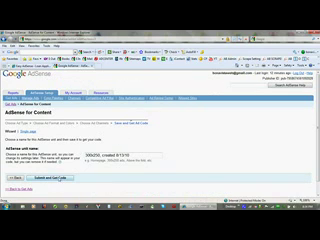
Submit the 300x250 ad unit, then select and copy all of its ad code
left_click(52, 207)
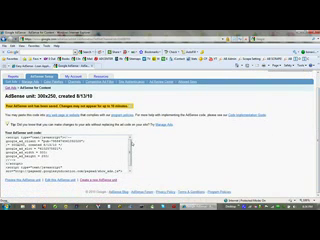
left_click(95, 153)
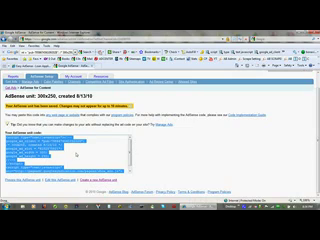
right_click(76, 95)
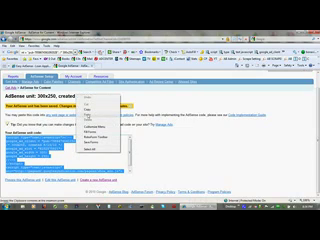
left_click(90, 106)
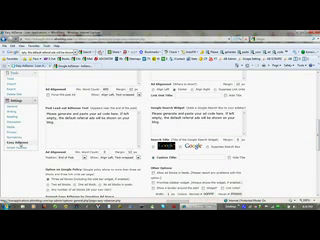
On Easy AdSense settings, paste the ad code into the Lead-in, Mid Post and Post Lead-out boxes
left_click(285, 141)
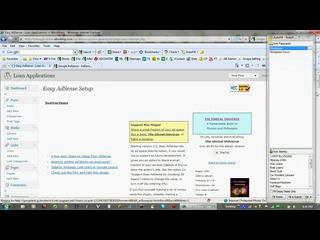
scroll(85, 122, "down", 3)
scroll(85, 122, "down", 2)
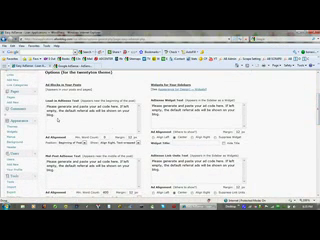
triple_click(58, 112)
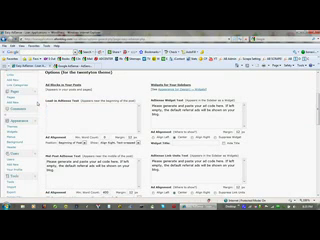
right_click(58, 112)
left_click(64, 128)
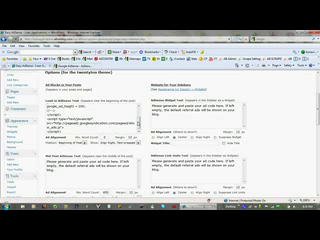
triple_click(70, 165)
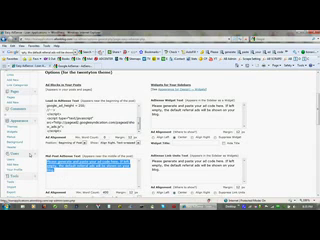
right_click(28, 40)
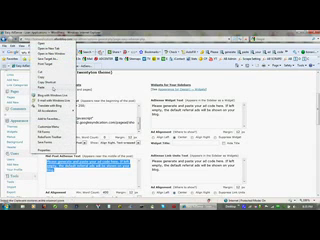
left_click(45, 62)
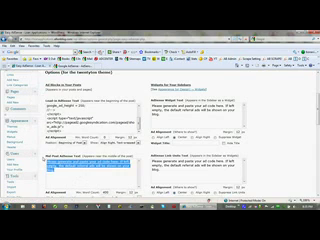
scroll(238, 150, "down", 3)
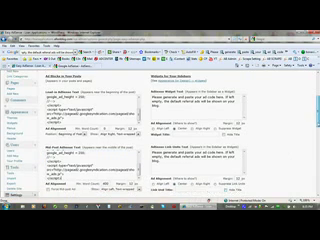
scroll(238, 150, "down", 3)
triple_click(75, 157)
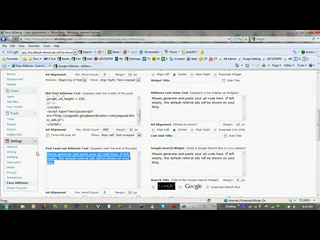
key("ctrl+v")
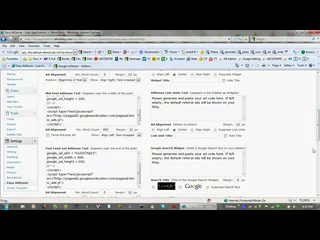
scroll(150, 130, "up", 5)
scroll(150, 130, "up", 3)
scroll(150, 130, "down", 5)
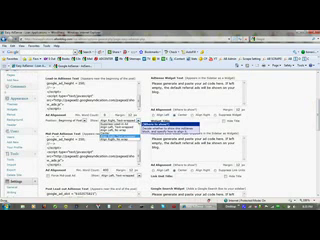
left_click(120, 122)
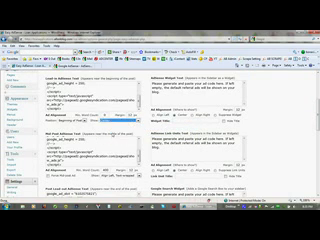
left_click(120, 118)
left_click(120, 122)
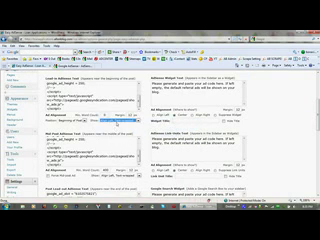
left_click(120, 118)
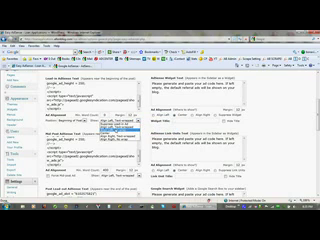
left_click(120, 128)
mouse_move(120, 129)
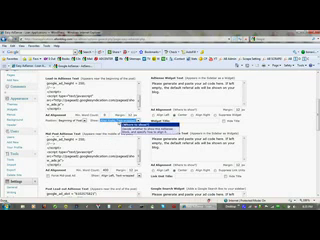
left_click(120, 118)
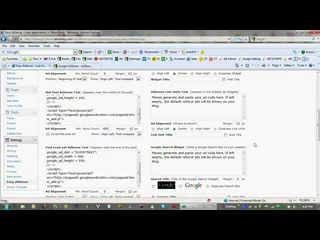
scroll(115, 140, "down", 3)
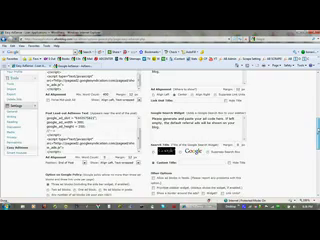
scroll(115, 140, "down", 2)
scroll(115, 140, "up", 4)
scroll(115, 140, "up", 2)
scroll(115, 140, "down", 2)
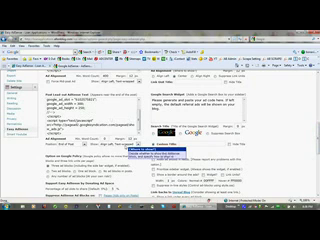
Choose an alignment option for the Post Lead-out ad
left_click(138, 146)
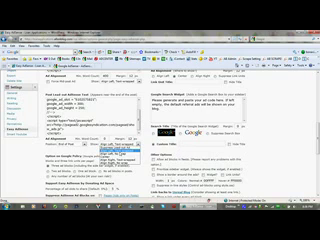
left_click(140, 150)
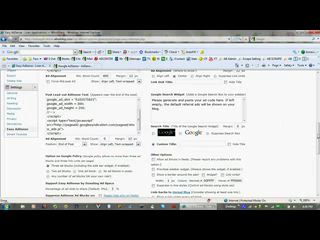
scroll(160, 130, "down", 5)
scroll(160, 130, "down", 2)
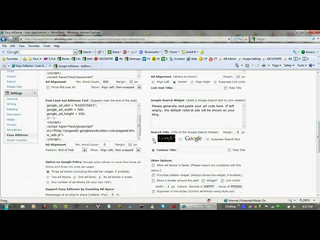
Save the Easy AdSense changes and close the favorites list that opened
key("ctrl+a")
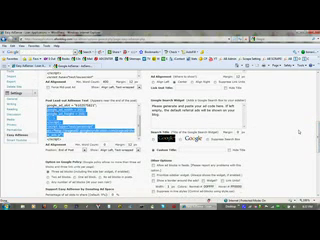
left_click(299, 130)
scroll(299, 130, "down", 5)
scroll(117, 144, "up", 5)
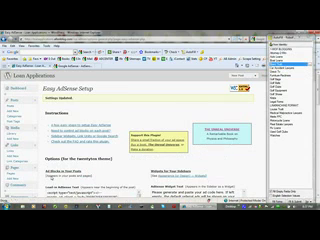
left_click(77, 10)
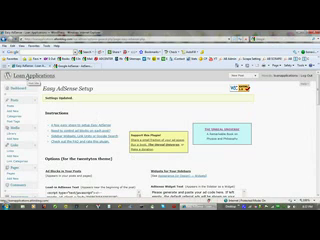
View the Personal Loan in Colorado post on the live Loan Applications blog
left_click(30, 65)
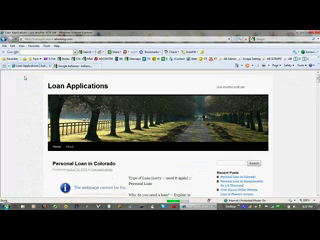
scroll(160, 130, "down", 3)
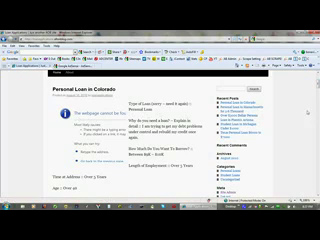
scroll(160, 130, "up", 2)
scroll(160, 130, "down", 3)
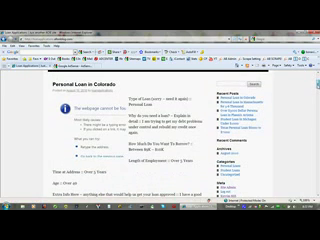
left_click(99, 91)
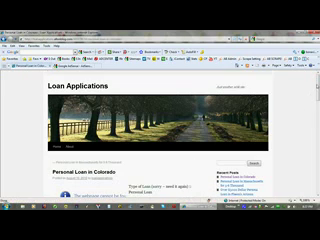
scroll(208, 130, "down", 3)
scroll(208, 130, "up", 2)
scroll(208, 130, "down", 10)
scroll(208, 130, "down", 3)
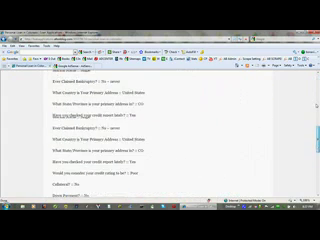
key("Home")
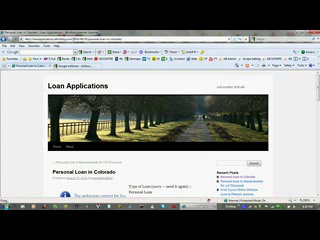
Try other blog web addresses in the address bar, returning to Loan Applications in between
left_click(40, 39)
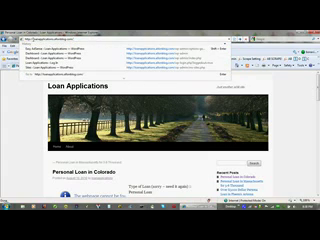
key("Escape")
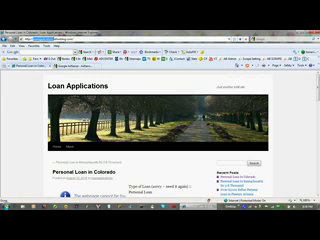
type("co")
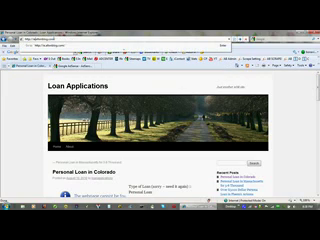
type("pe")
type("alt")
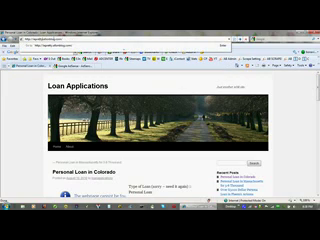
key("Return")
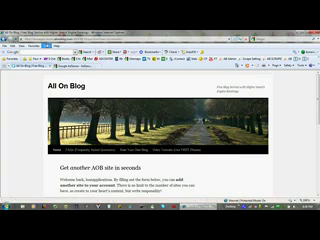
left_click(10, 38)
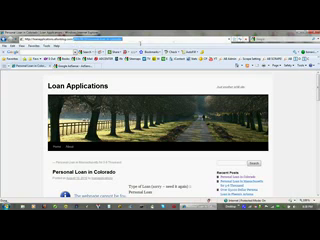
left_click(40, 38)
type("http://loanapplications.allonblog.com/")
key("Return")
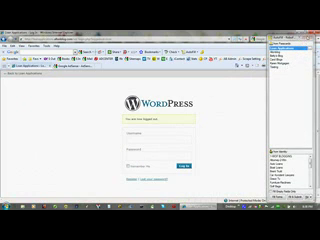
Open All On Blog from the favorites list and log in to its admin area
left_click(312, 38)
left_click(276, 64)
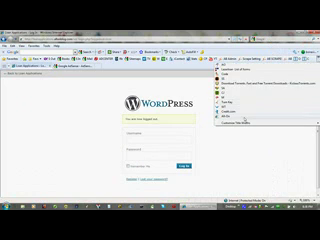
left_click(243, 118)
left_click(305, 38)
left_click(290, 107)
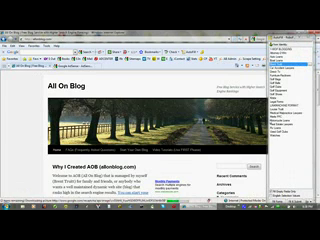
left_click(76, 11)
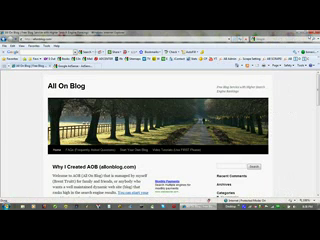
scroll(150, 140, "down", 3)
scroll(150, 140, "down", 3)
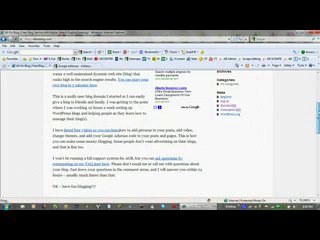
left_click(30, 66)
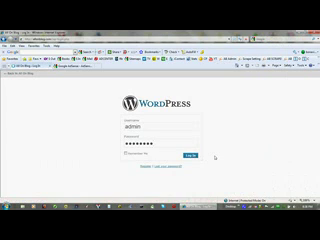
left_click(190, 155)
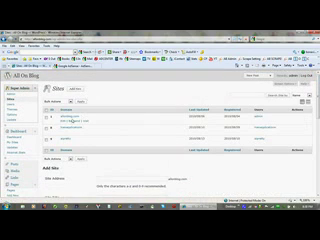
mouse_move(100, 142)
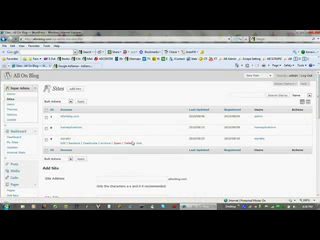
mouse_move(130, 138)
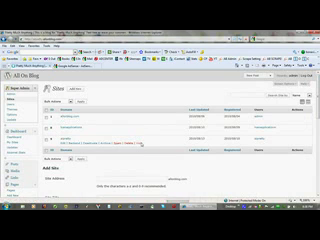
Visit the blog, open the post 'Before I rode my own, I was a co-rider', and check its ads
left_click(141, 145)
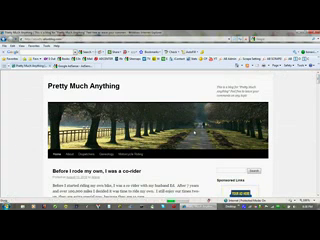
scroll(141, 145, "down", 5)
scroll(141, 145, "up", 2)
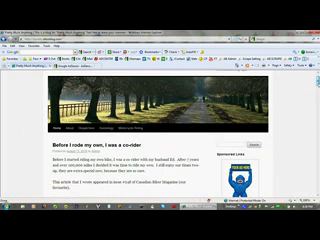
left_click(130, 147)
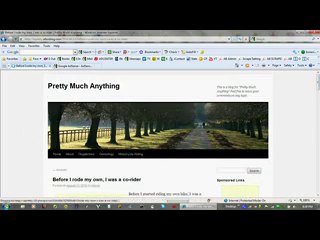
scroll(181, 89, "down", 3)
scroll(181, 89, "down", 1)
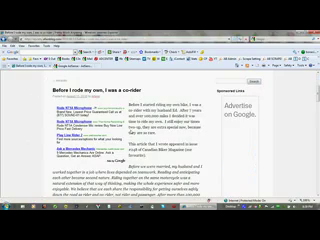
scroll(181, 89, "down", 3)
scroll(181, 89, "down", 4)
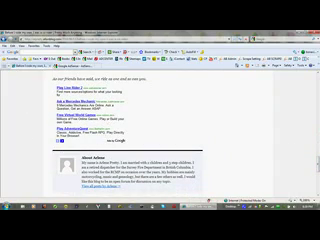
scroll(181, 120, "up", 6)
scroll(181, 120, "up", 6)
scroll(181, 120, "up", 4)
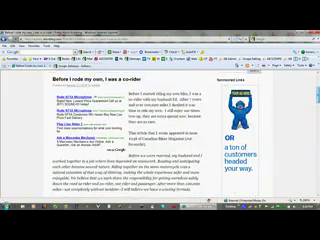
scroll(181, 120, "down", 2)
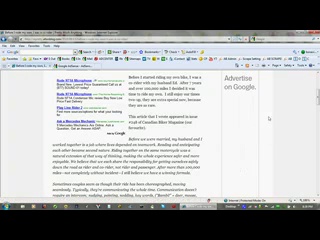
scroll(181, 120, "up", 5)
scroll(181, 120, "down", 6)
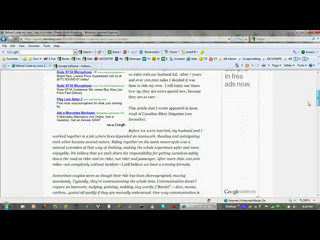
scroll(181, 120, "up", 1)
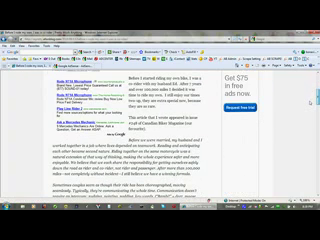
scroll(181, 120, "up", 2)
scroll(181, 120, "down", 1)
scroll(181, 120, "down", 8)
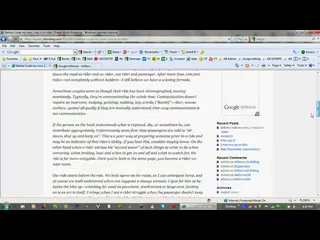
scroll(181, 120, "up", 5)
scroll(181, 120, "up", 2)
scroll(181, 120, "up", 1)
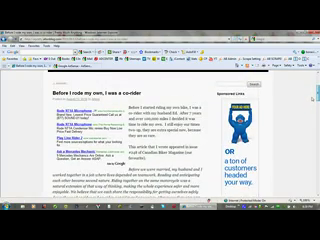
scroll(181, 120, "down", 2)
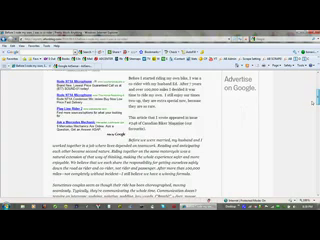
scroll(181, 120, "up", 5)
scroll(152, 140, "down", 3)
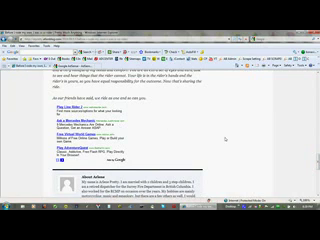
key("Home")
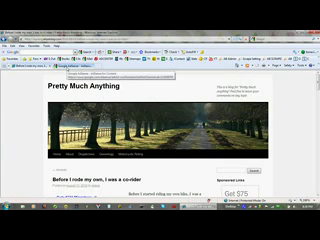
Check today's $18.34 estimated earnings in the AdSense report, then sign out
left_click(68, 64)
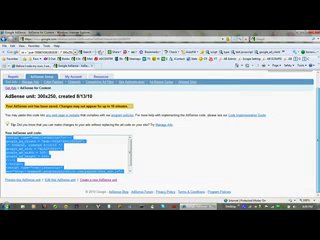
scroll(168, 120, "up", 3)
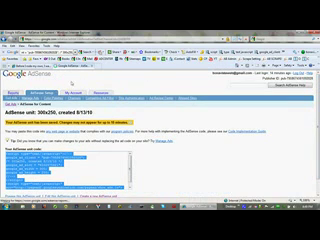
key("ctrl+Tab")
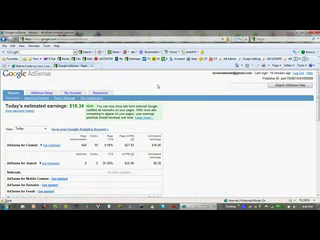
double_click(78, 106)
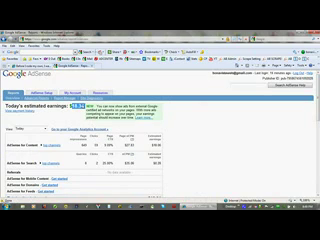
left_click(227, 127)
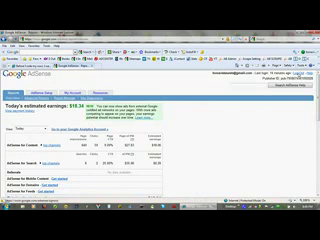
left_click(299, 75)
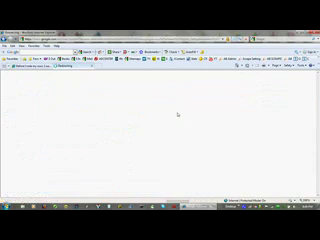
Browse the All On Blog site's 'Start Your Own Blog' page, then return to its home page
left_click(40, 65)
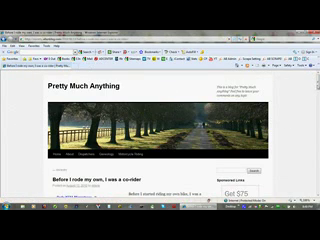
scroll(135, 110, "down", 3)
scroll(135, 110, "up", 3)
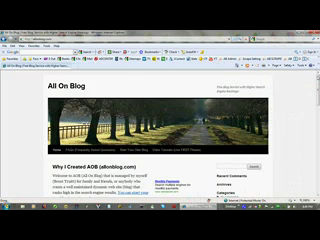
scroll(160, 140, "down", 3)
scroll(160, 140, "down", 3)
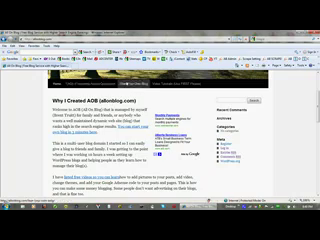
left_click(136, 84)
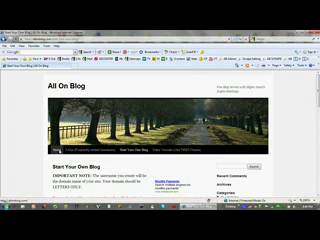
left_click(72, 121)
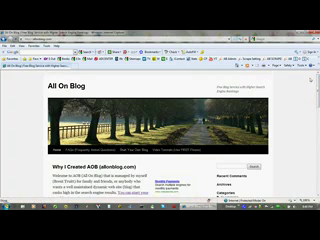